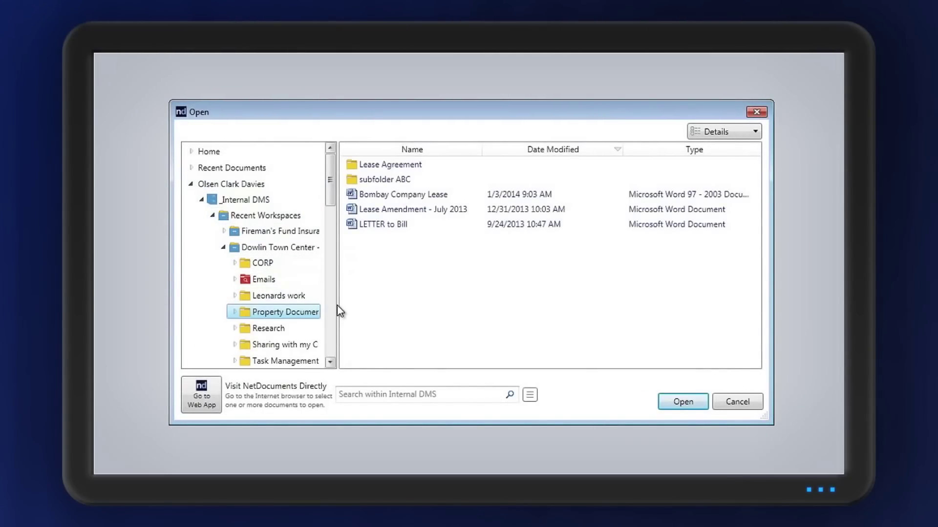
# Step: Widen the folder tree and open Bombay Company Lease from Property Documents for editing
pyautogui.moveTo(338, 306); pyautogui.dragTo(376, 311)
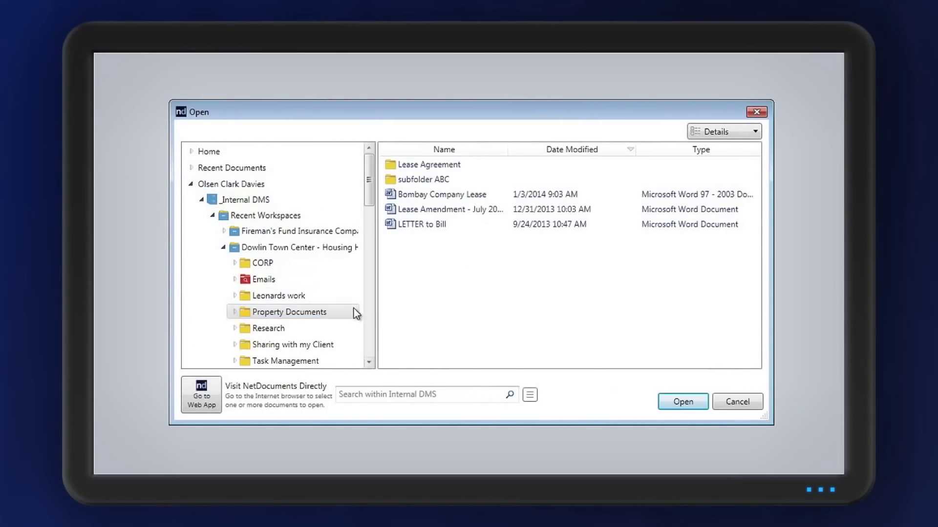
pyautogui.doubleClick(429, 194)
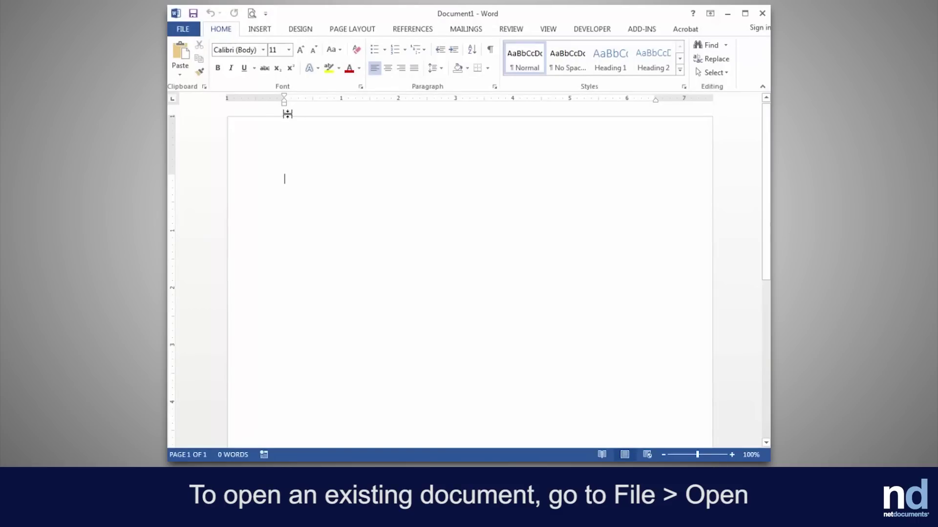
# Step: Bring up ND Open from the File menu and browse Home, Recent Documents and Recent Locations
pyautogui.click(185, 32)
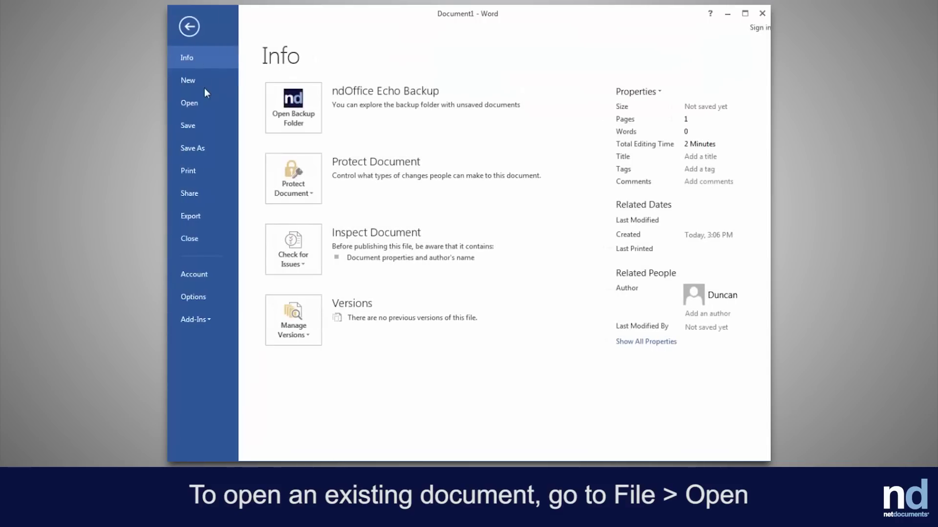
pyautogui.click(204, 98)
pyautogui.click(289, 99)
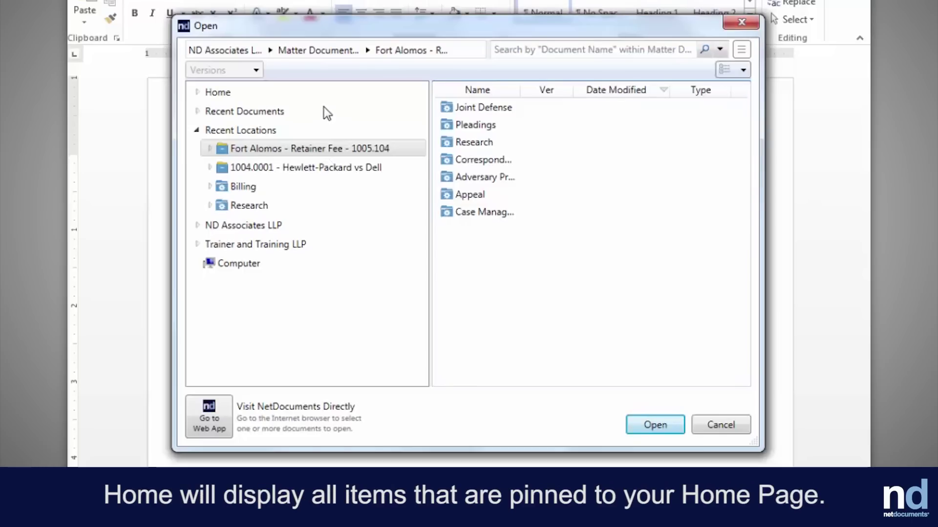
pyautogui.click(227, 93)
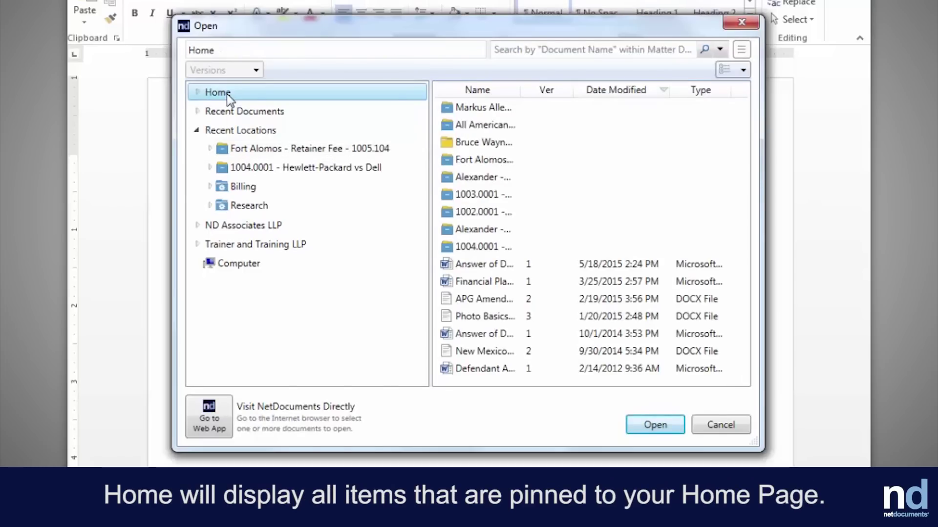
pyautogui.click(265, 111)
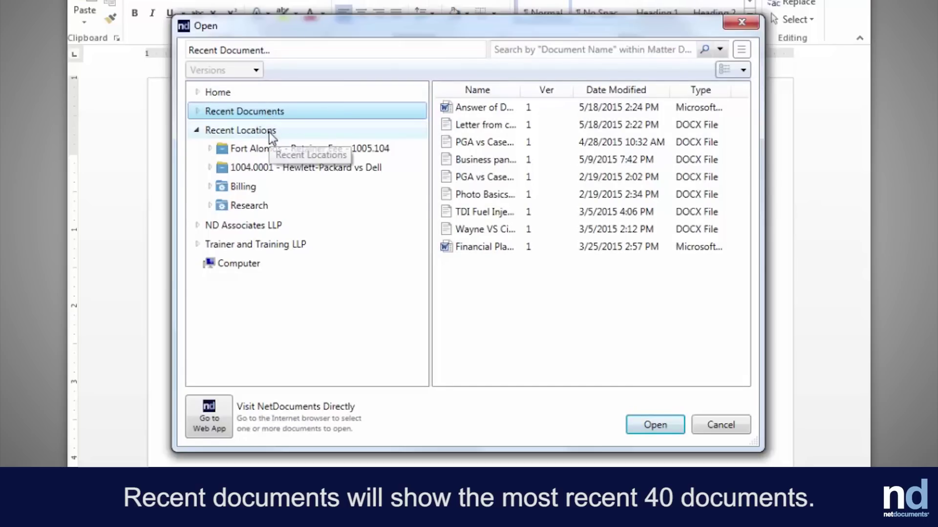
pyautogui.click(269, 132)
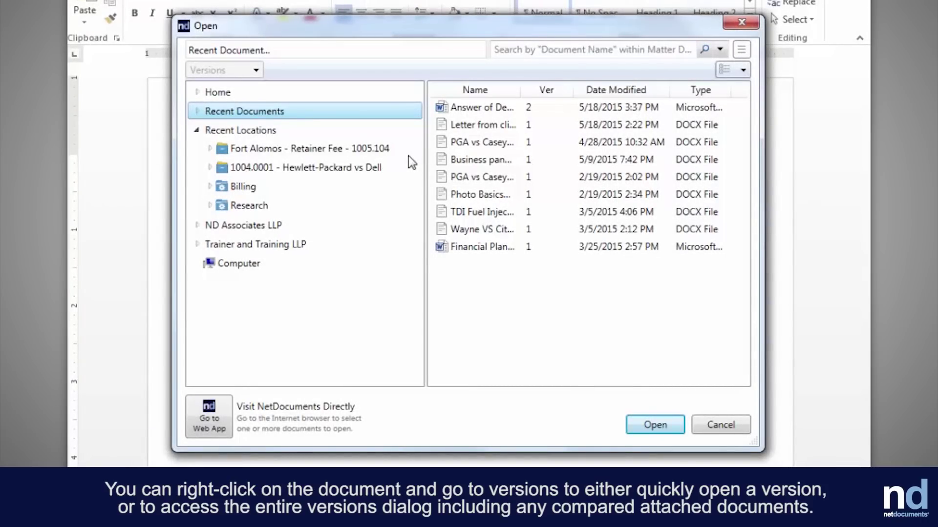
pyautogui.click(485, 108)
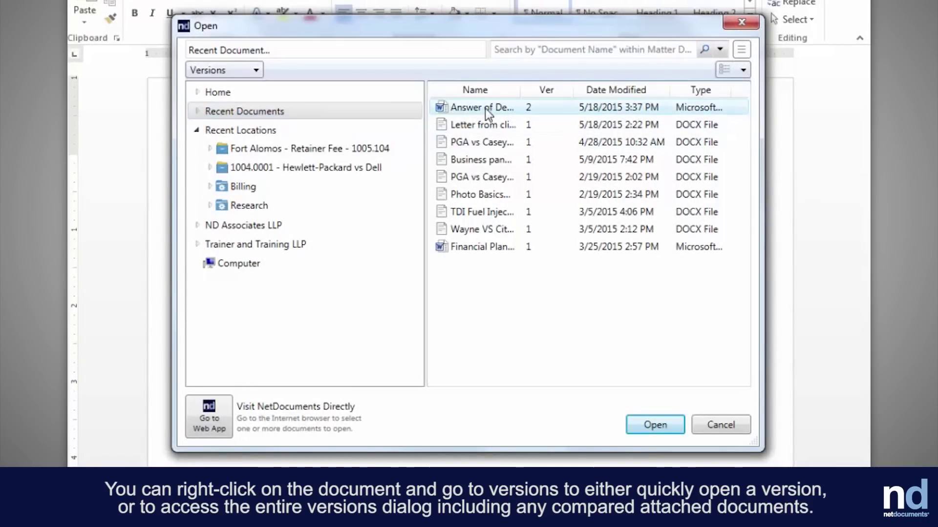
pyautogui.rightClick(485, 109)
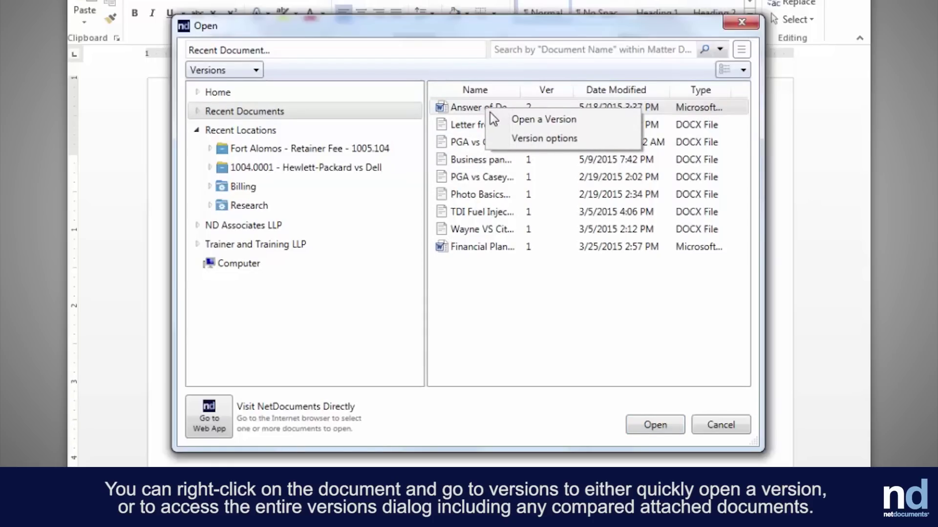
pyautogui.moveTo(500, 122)
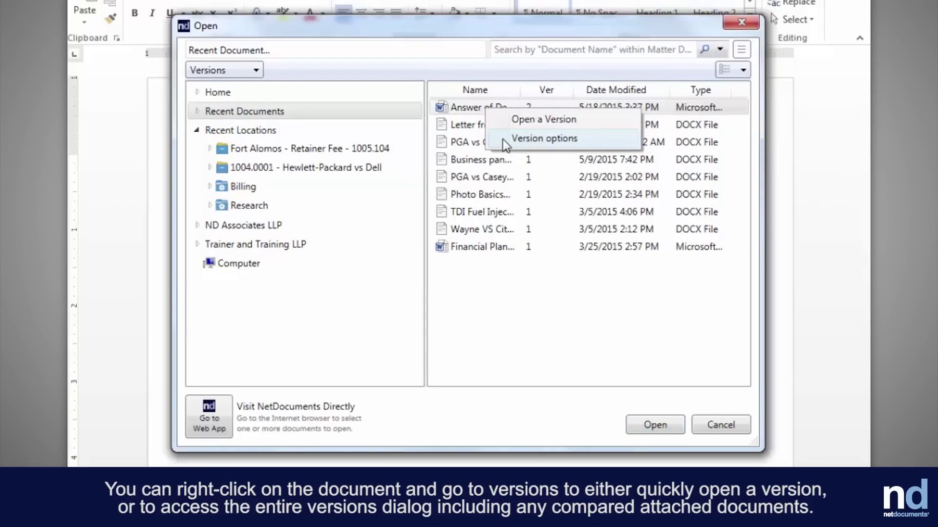
pyautogui.click(503, 139)
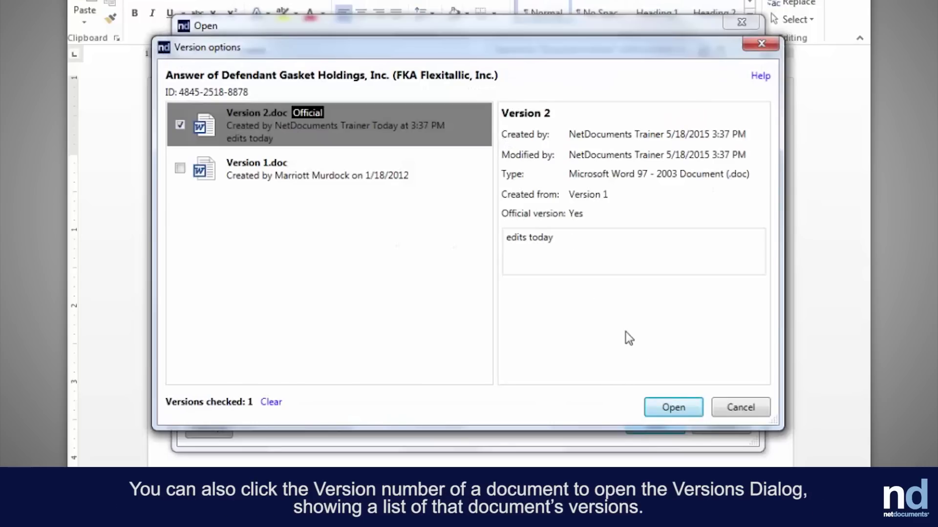
pyautogui.click(731, 408)
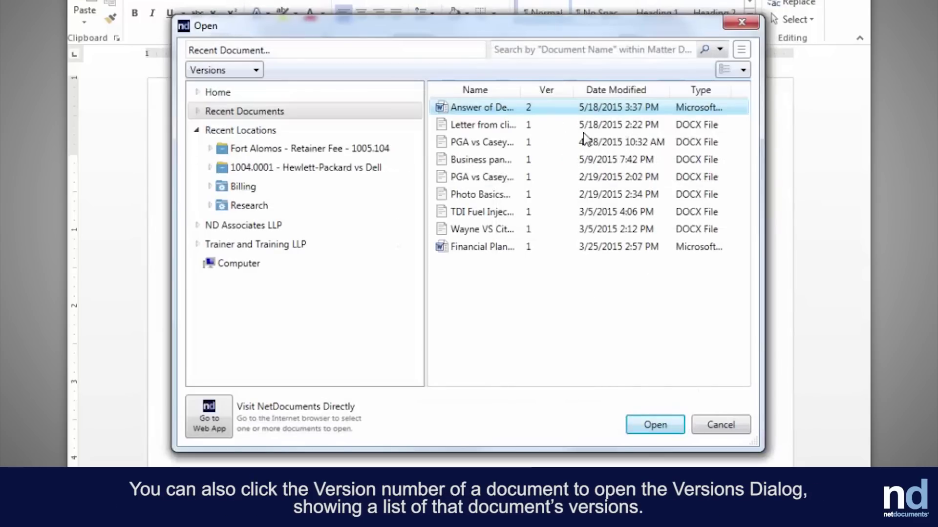
pyautogui.click(529, 108)
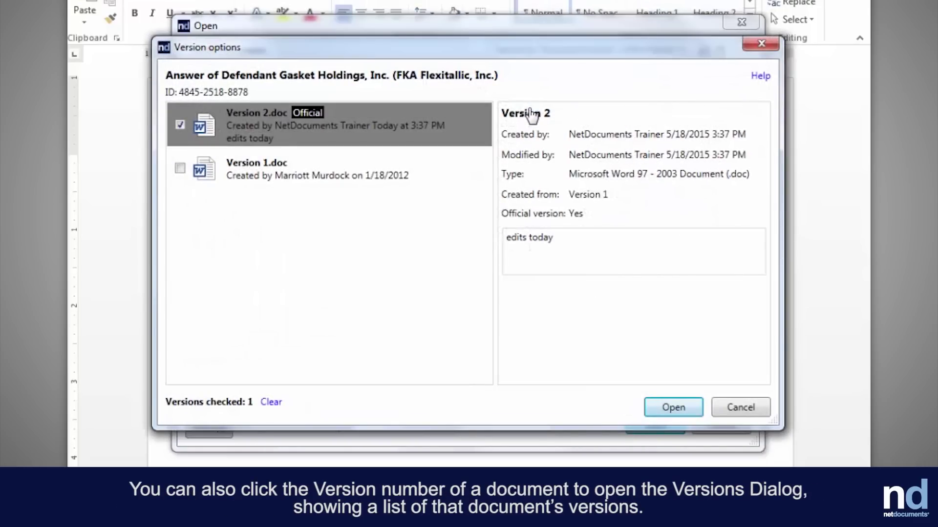
pyautogui.click(721, 409)
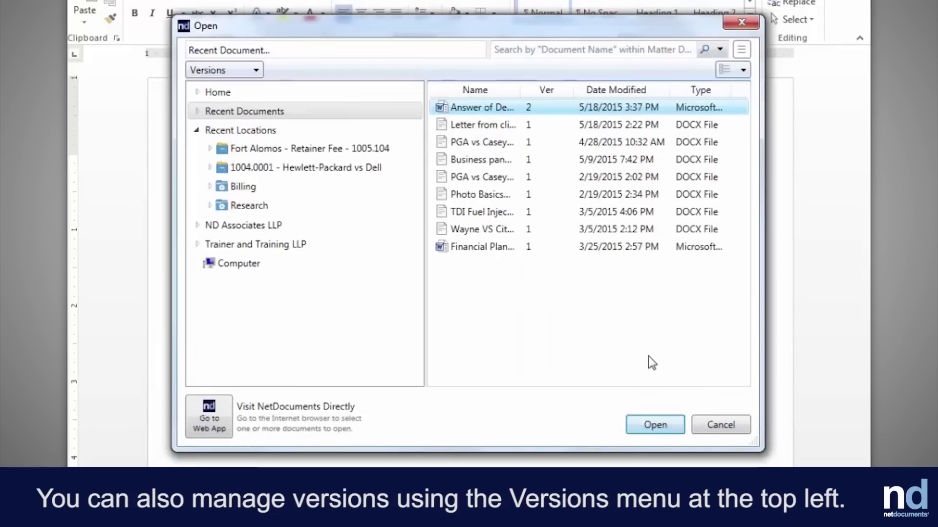
pyautogui.click(256, 71)
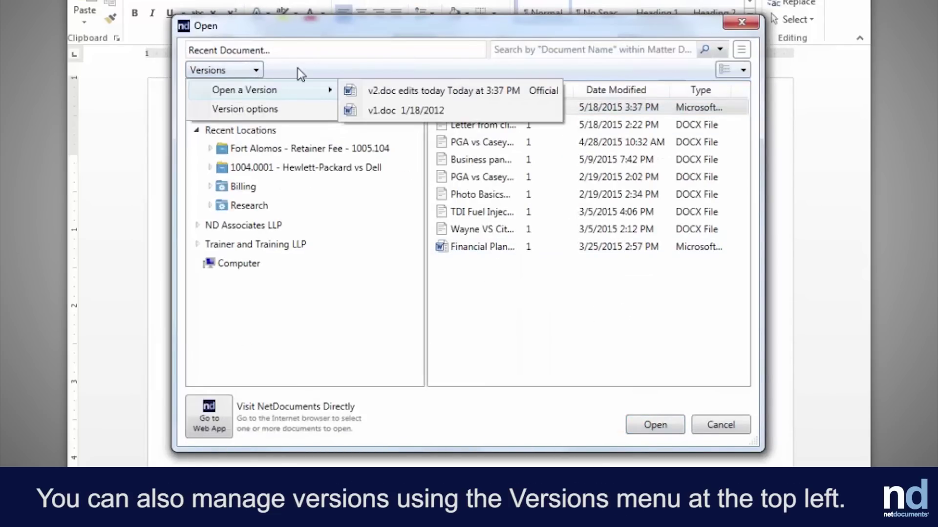
pyautogui.click(386, 97)
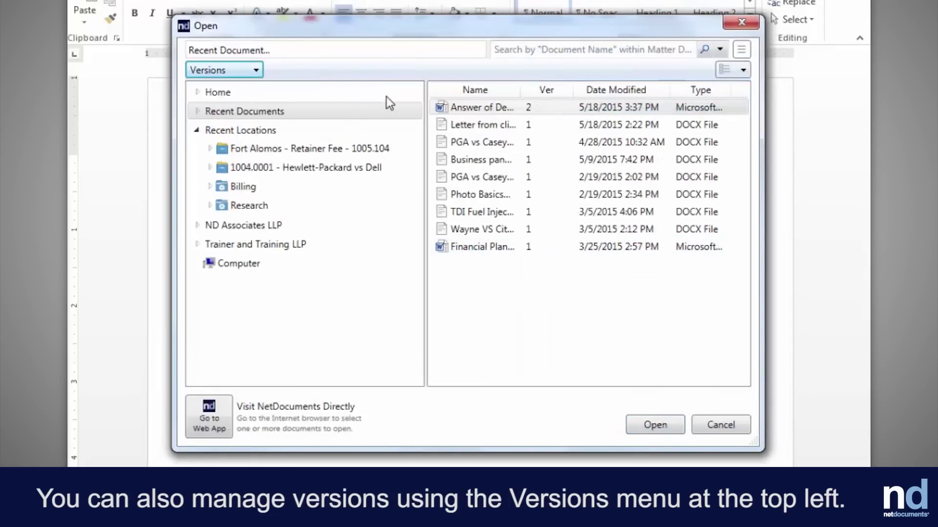
# Step: Switch the recent documents to Small Icons view and narrow the folder tree
pyautogui.click(741, 71)
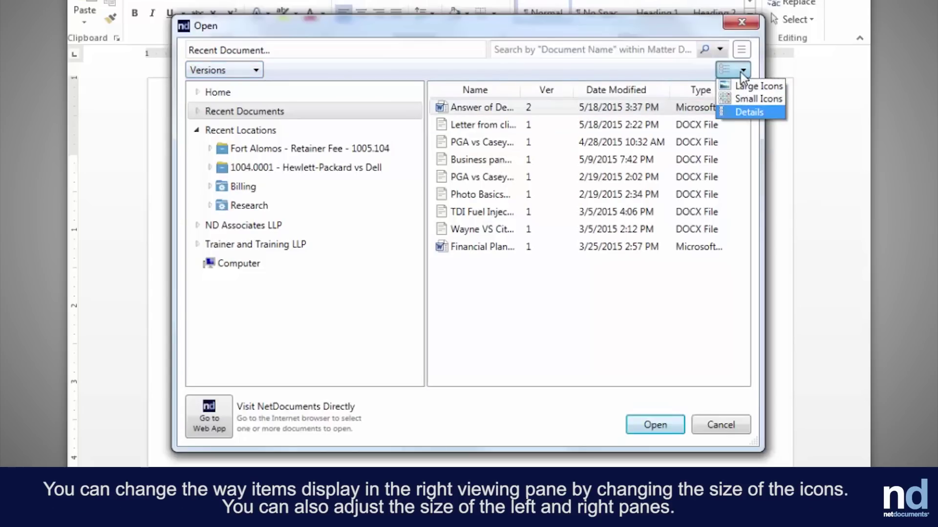
pyautogui.click(761, 98)
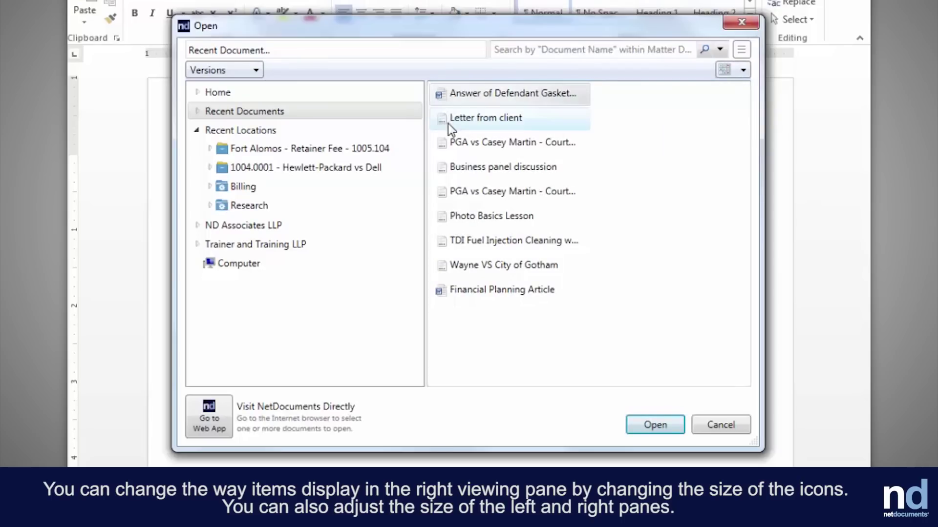
pyautogui.moveTo(425, 145); pyautogui.dragTo(391, 148)
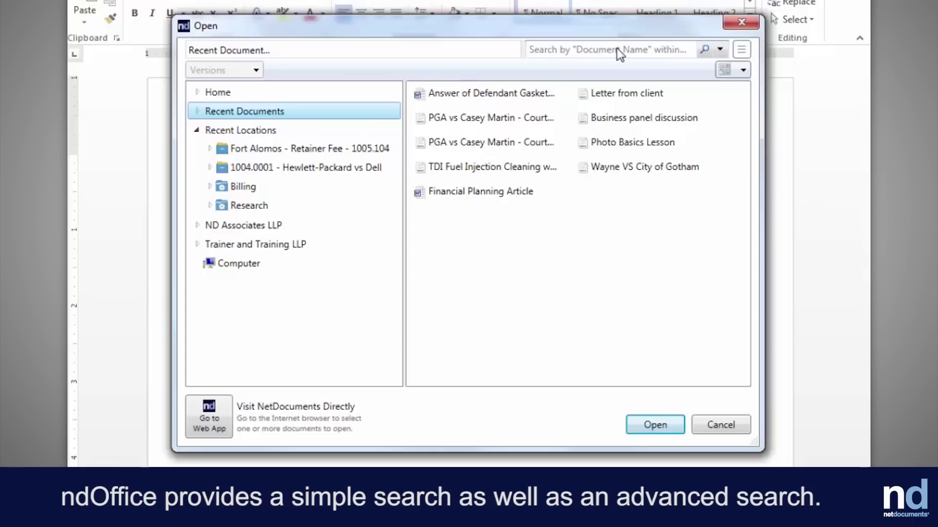
# Step: Preview the search fields and Advanced Search, cancel it, then widen the search box
pyautogui.click(603, 50)
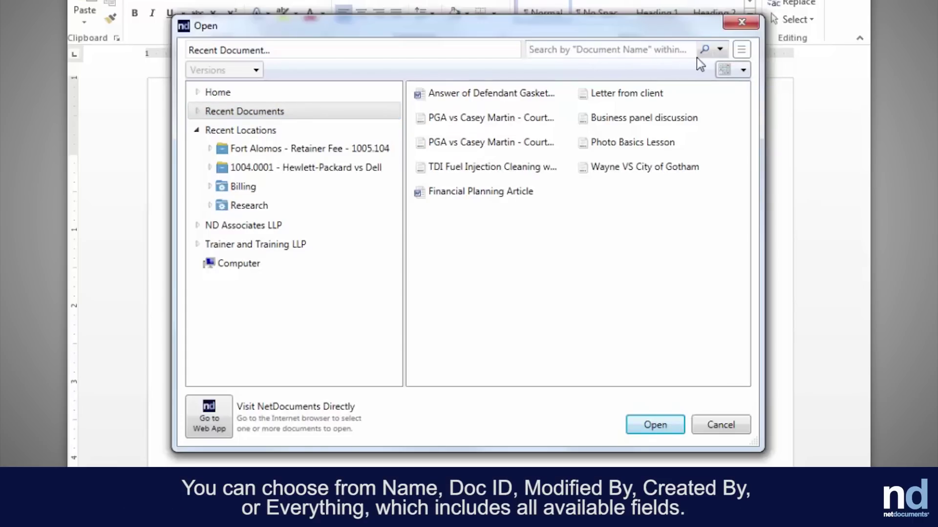
pyautogui.click(721, 50)
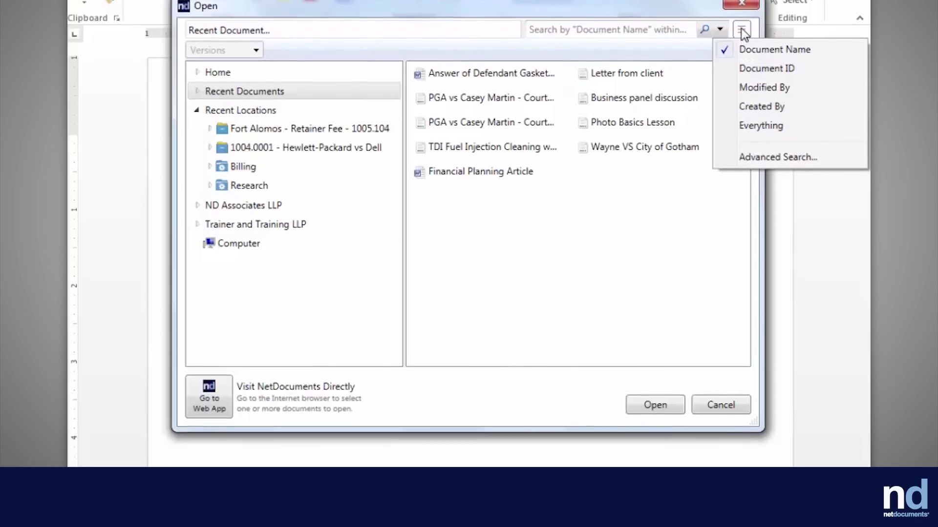
pyautogui.click(742, 49)
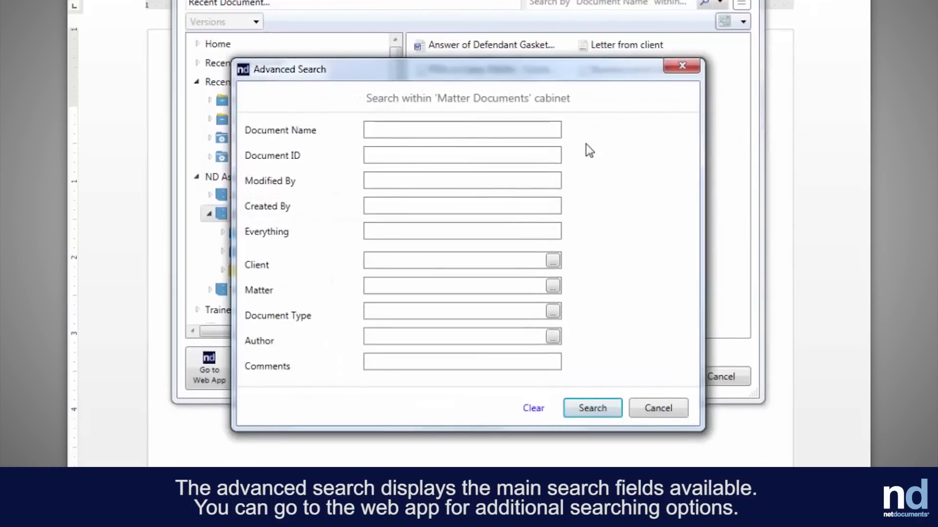
pyautogui.click(658, 409)
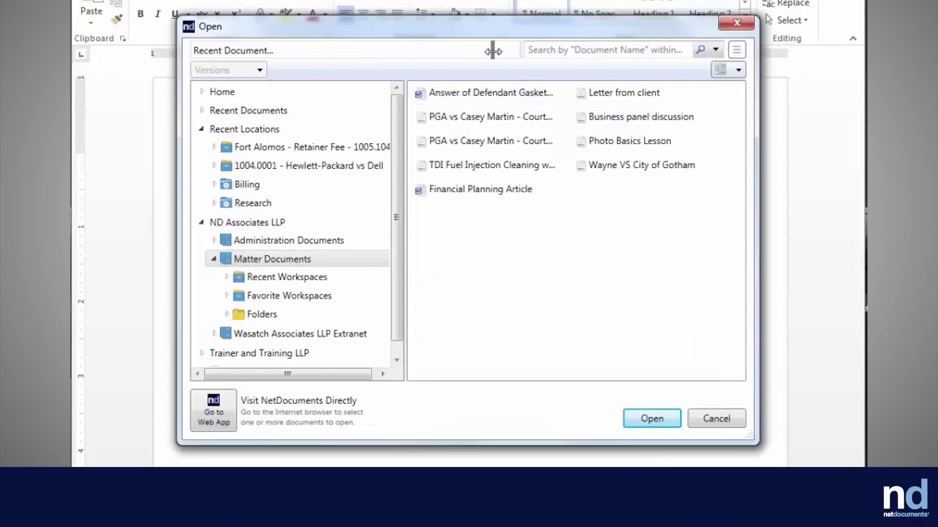
pyautogui.moveTo(493, 50); pyautogui.dragTo(492, 51)
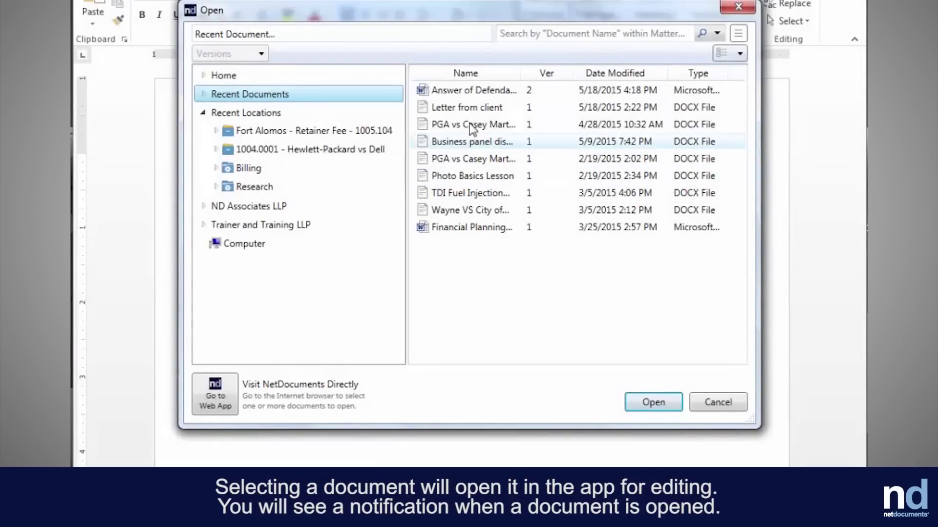
# Step: Open Answer of Defendant Gasket Holdings, delete the blank line under the court heading, and save
pyautogui.doubleClick(447, 93)
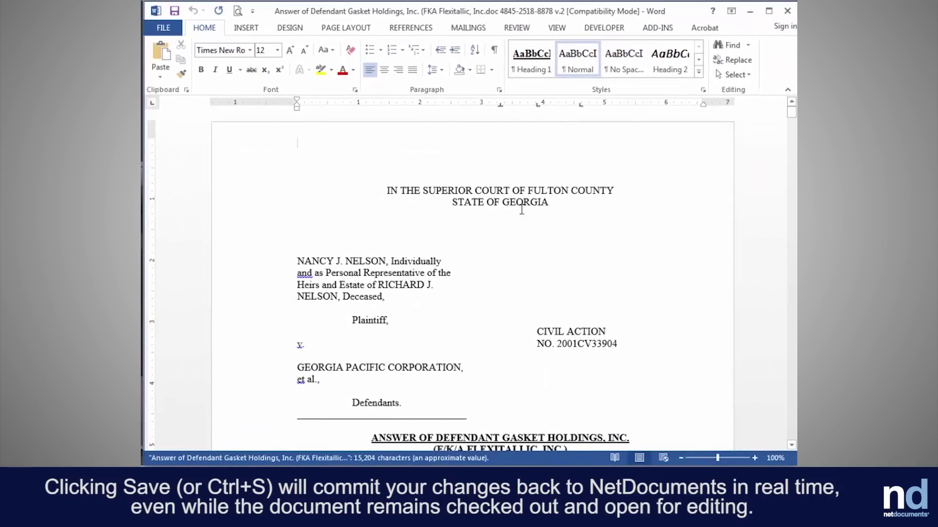
pyautogui.press('BackSpace')
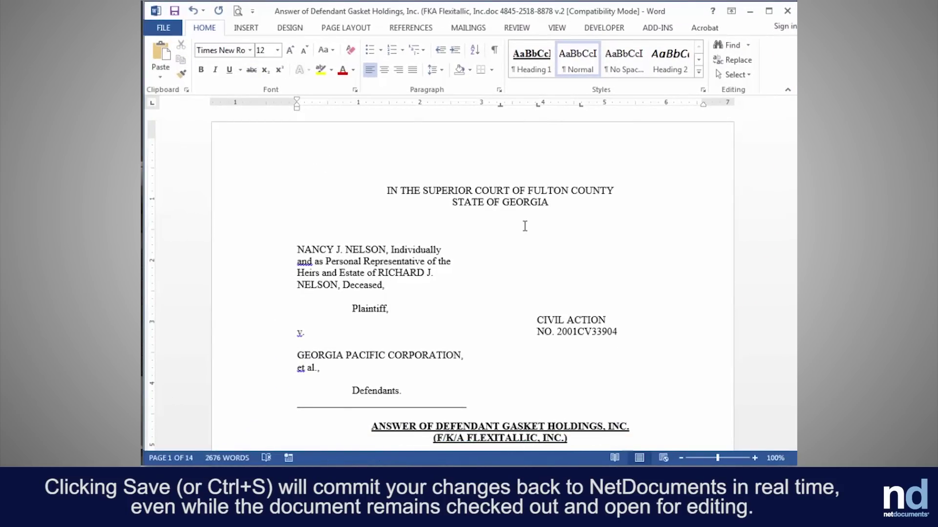
pyautogui.hotkey('ctrl', 's')
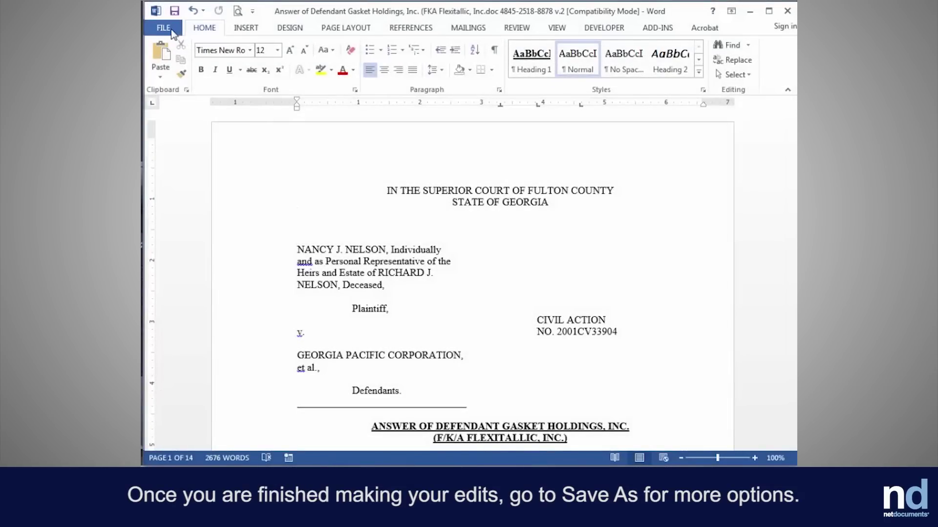
# Step: Save As a separate .docx in Billing named 'Answer of Defendant Gasket Holdings, Inc.'
pyautogui.click(171, 29)
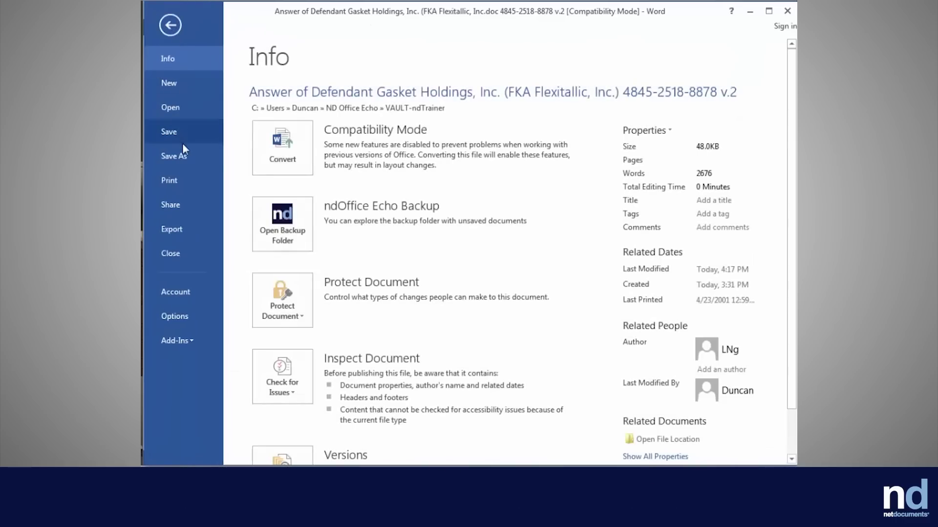
pyautogui.click(182, 155)
pyautogui.click(329, 104)
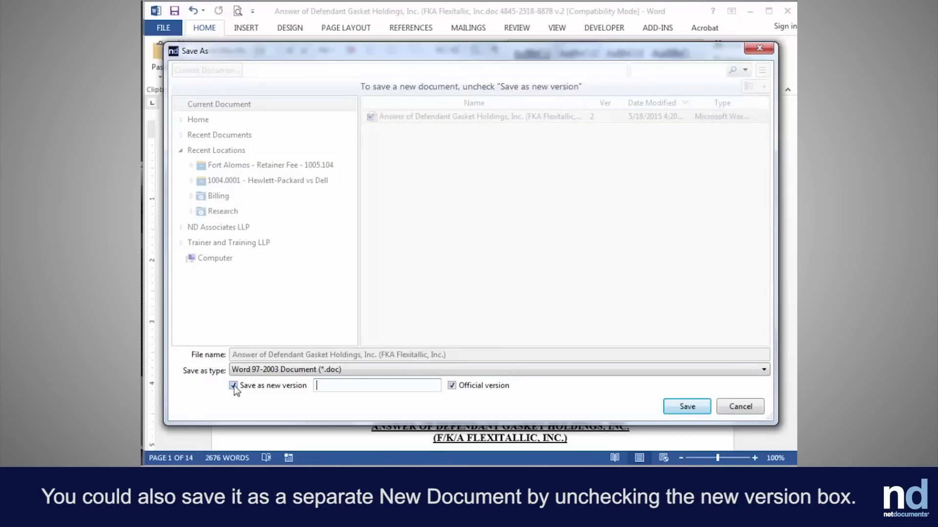
pyautogui.press('space')
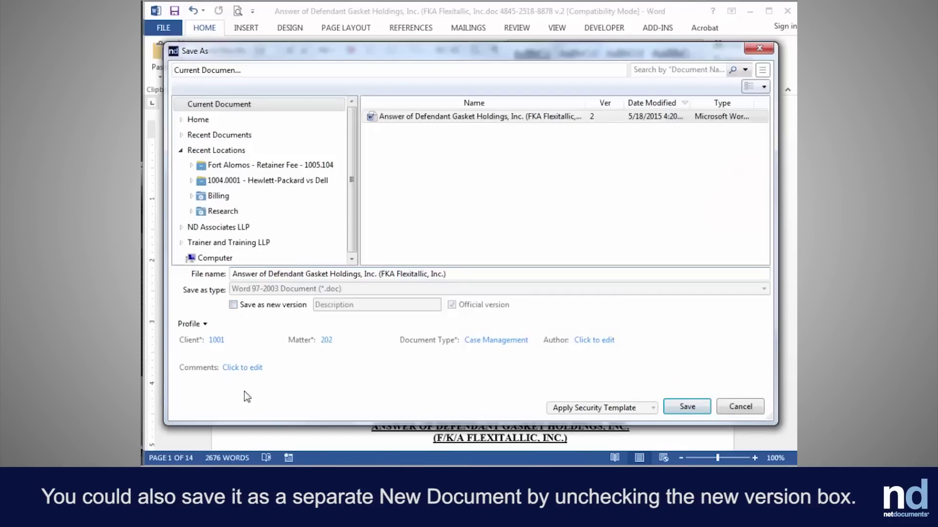
pyautogui.click(224, 197)
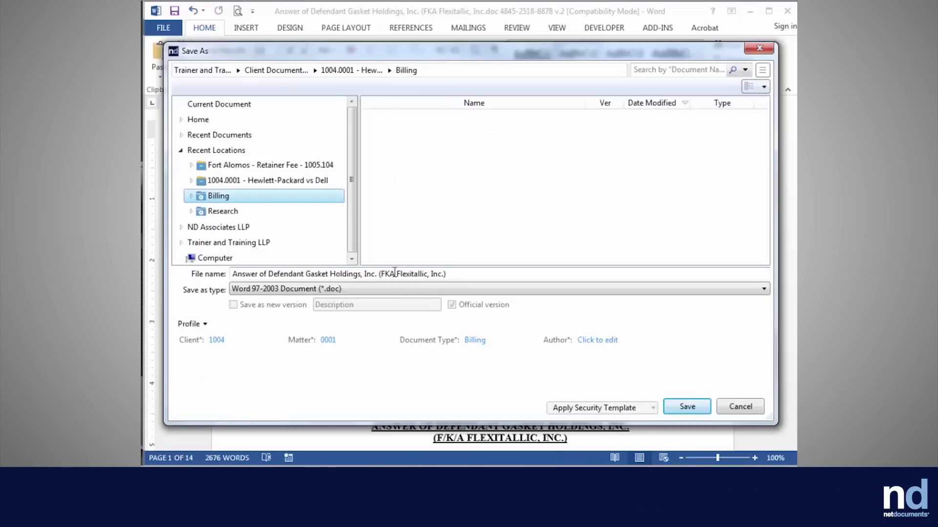
pyautogui.click(320, 289)
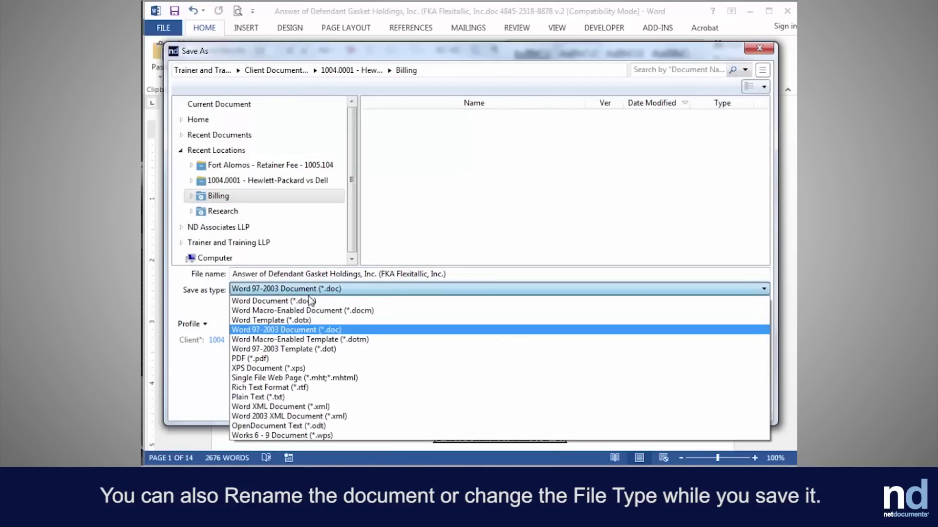
pyautogui.click(293, 301)
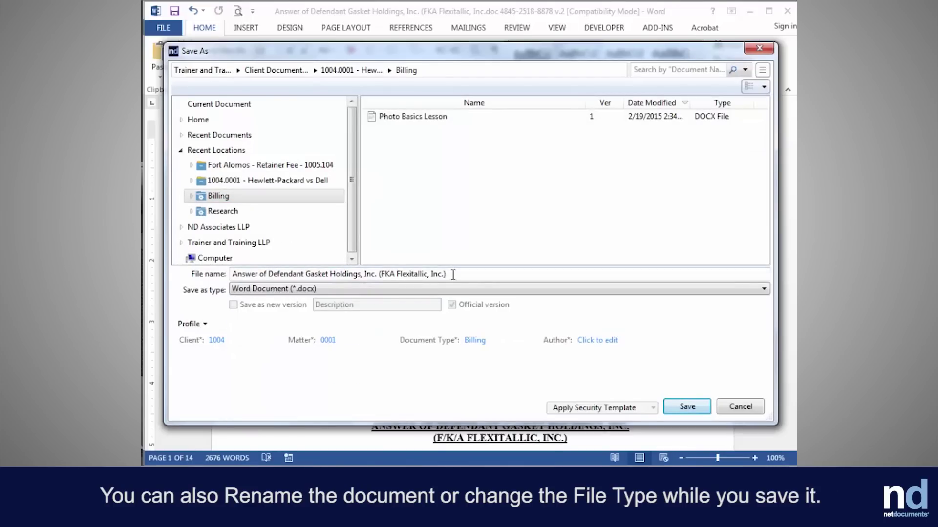
pyautogui.click(452, 275)
pyautogui.press('BackSpace')
pyautogui.press('BackSpace')
pyautogui.press('BackSpace')
pyautogui.press('BackSpace')
pyautogui.press('BackSpace')
pyautogui.press('BackSpace')
pyautogui.press('BackSpace')
pyautogui.press('BackSpace')
pyautogui.press('BackSpace')
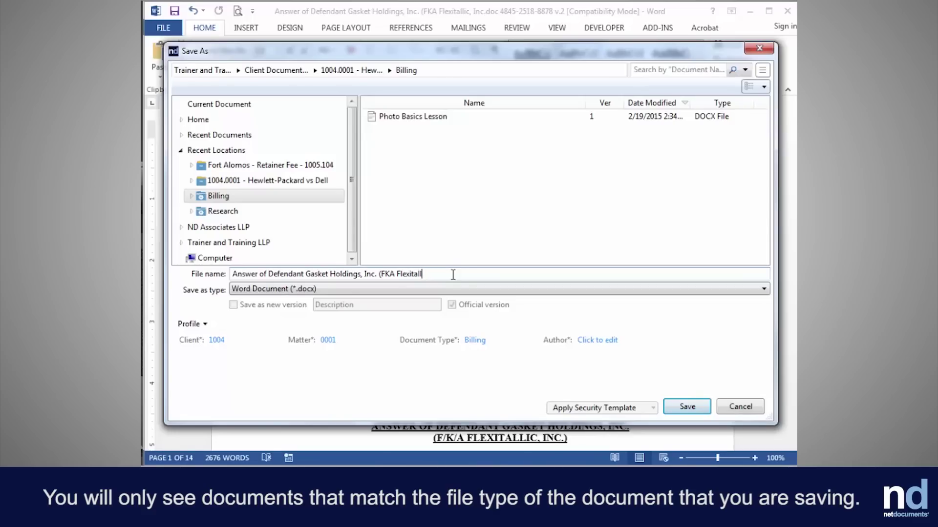
pyautogui.press('BackSpace')
pyautogui.press('BackSpace')
pyautogui.press('BackSpace')
pyautogui.press('BackSpace')
pyautogui.press('BackSpace')
pyautogui.press('BackSpace')
pyautogui.press('BackSpace')
pyautogui.press('BackSpace')
pyautogui.press('BackSpace')
pyautogui.press('BackSpace')
pyautogui.press('BackSpace')
pyautogui.press('BackSpace')
# Step: Choose an author for the answer's profile from the Author lookup
pyautogui.click(604, 341)
pyautogui.click(641, 340)
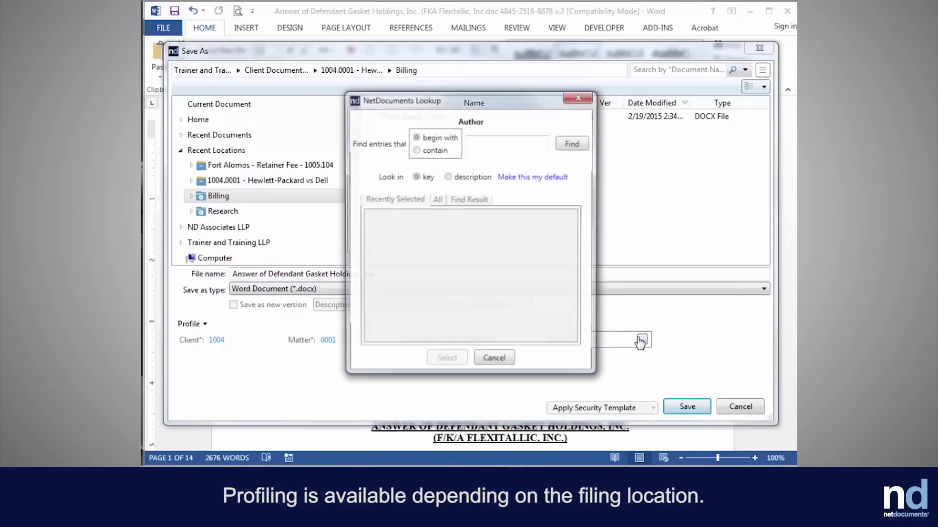
pyautogui.doubleClick(409, 247)
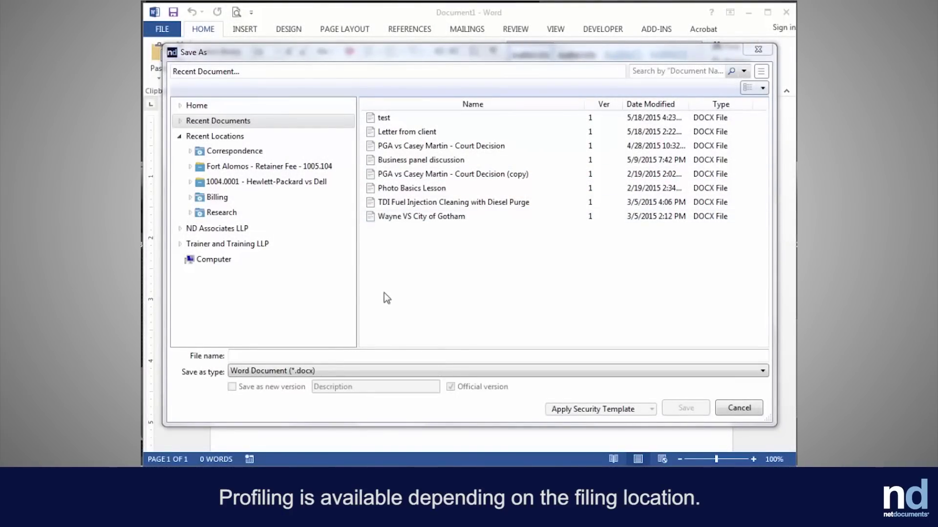
# Step: Save the blank document as test in ND Associates LLP > Matter Documents for client 1003
pyautogui.click(179, 229)
pyautogui.click(232, 256)
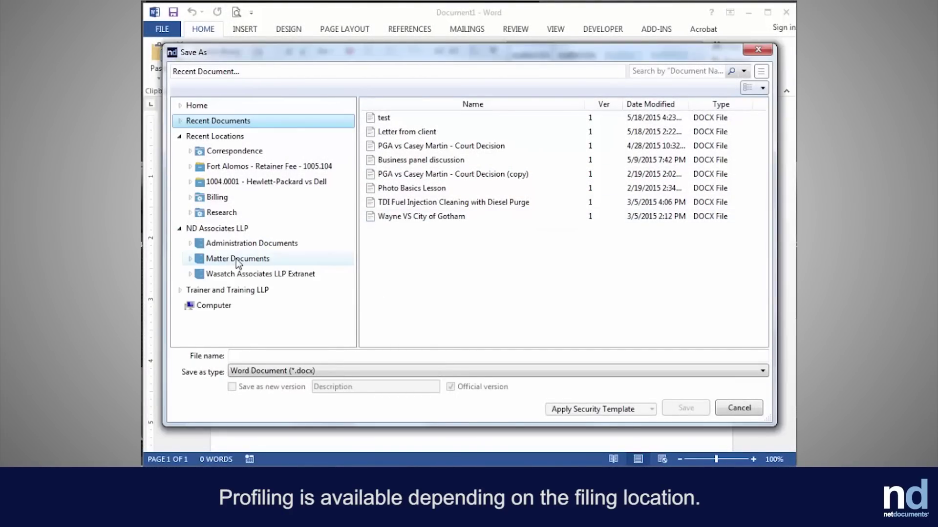
pyautogui.click(233, 341)
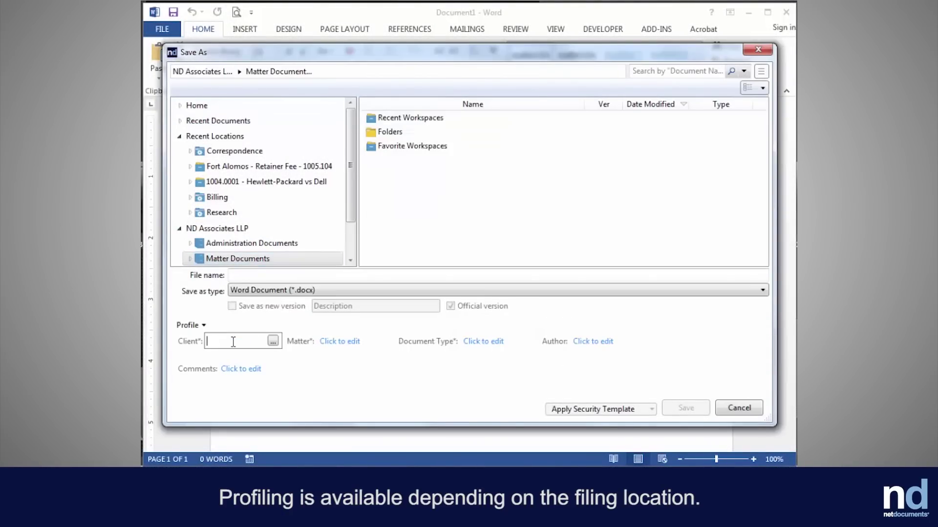
pyautogui.click(273, 341)
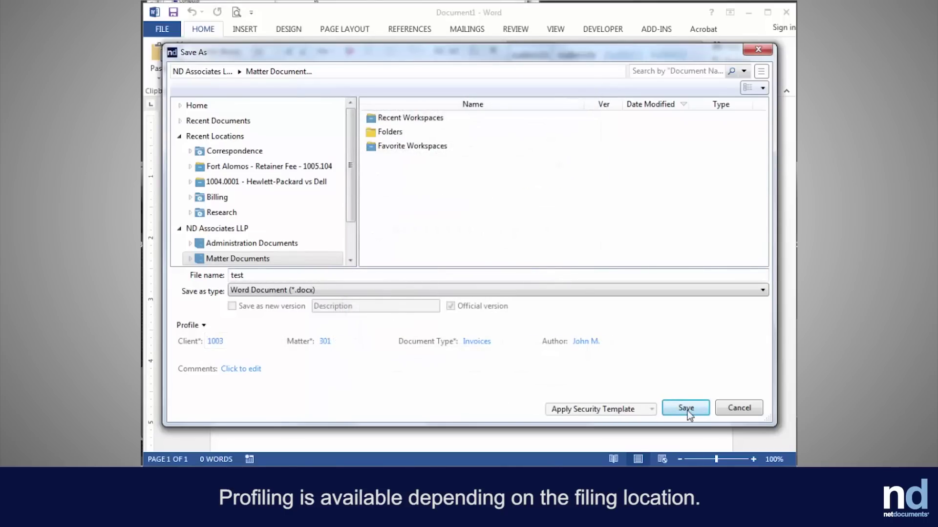
pyautogui.click(686, 409)
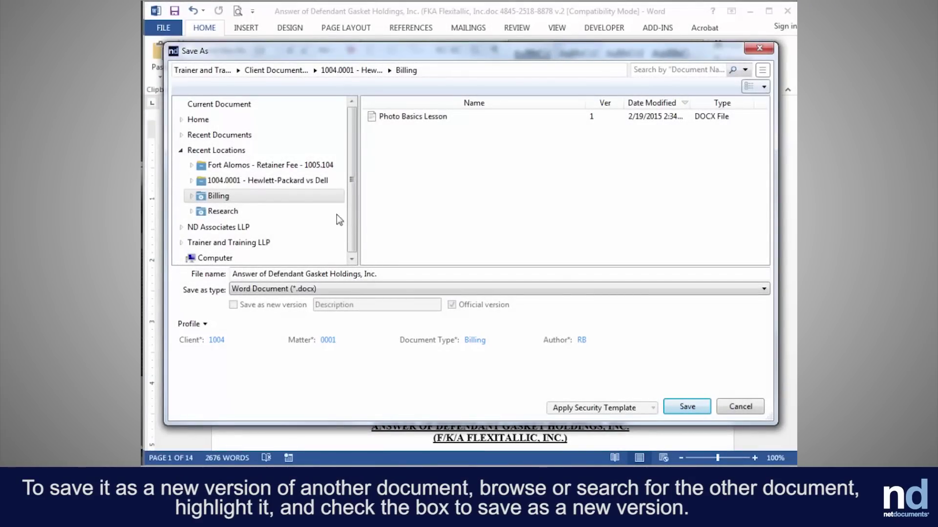
# Step: Target Photo Basics Lesson in Recent Documents to save as a new version
pyautogui.click(240, 137)
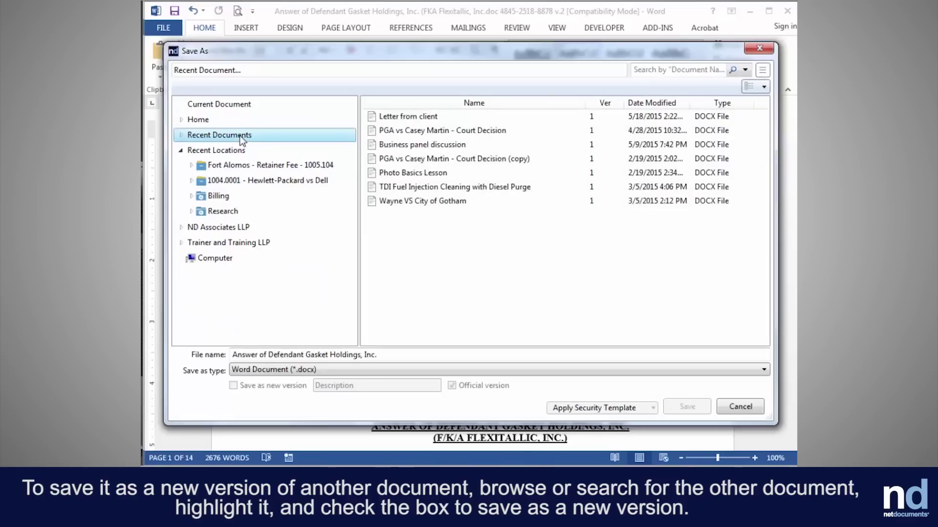
pyautogui.click(423, 173)
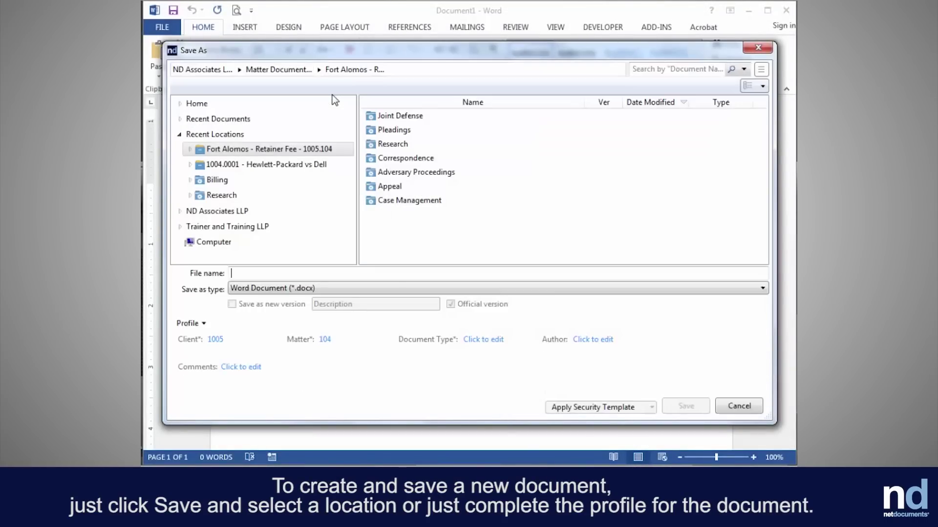
# Step: Name the document test, file it in Fort Alomos Correspondence, and choose an author
pyautogui.write('test')
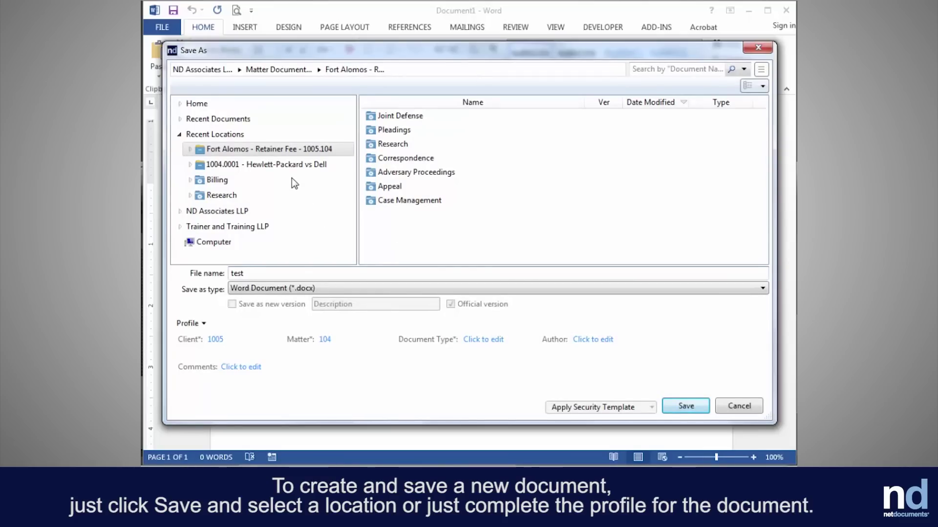
pyautogui.doubleClick(396, 159)
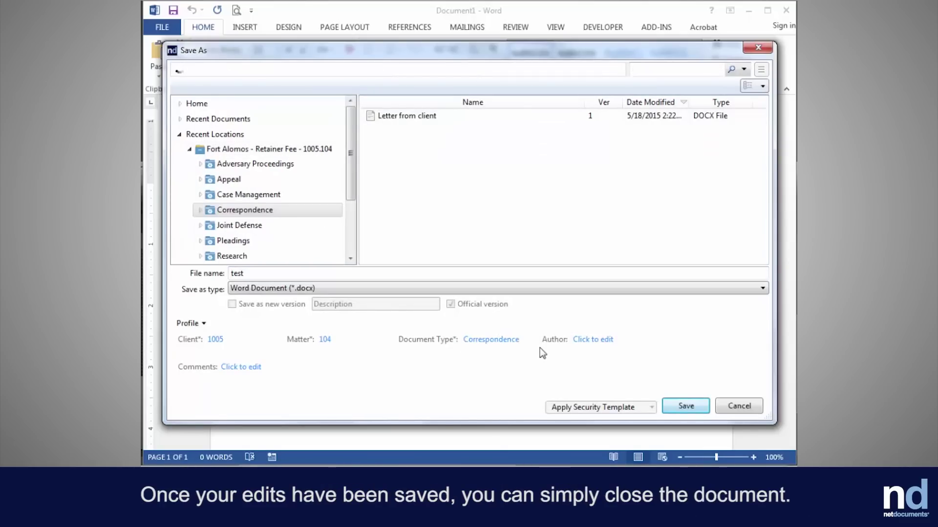
pyautogui.click(586, 339)
pyautogui.click(638, 339)
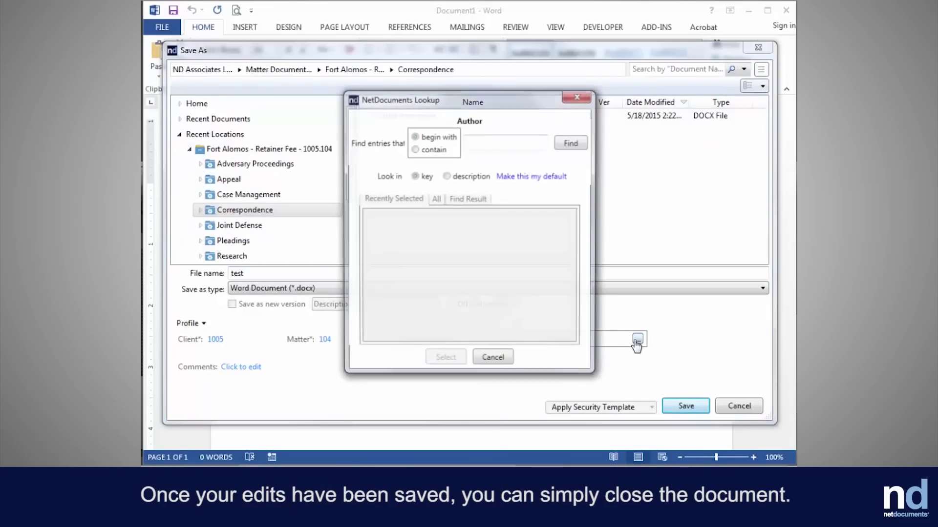
pyautogui.click(381, 235)
pyautogui.click(442, 358)
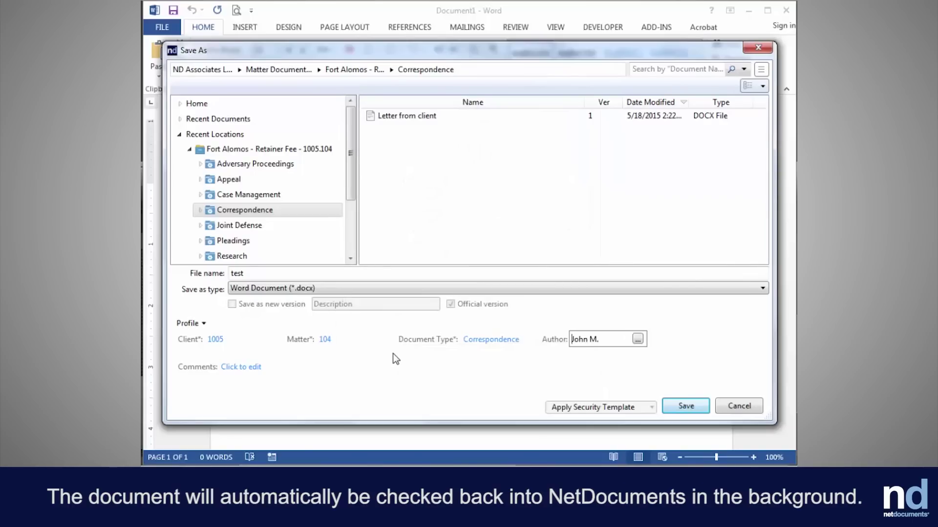
# Step: Save the profiled test document to NetDocuments as test.docx
pyautogui.click(678, 409)
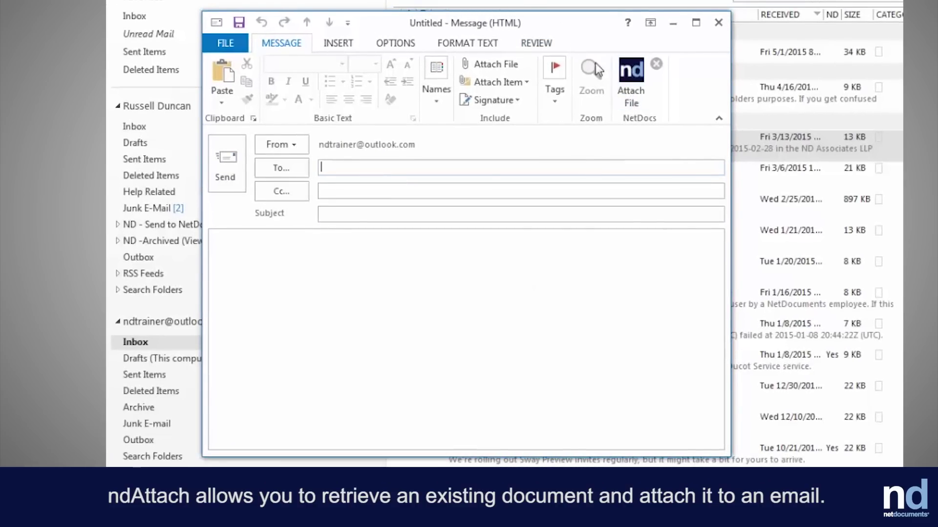
# Step: Attach the Answer of Defendant Gasket Holdings document from NetDocuments Recent Documents
pyautogui.click(631, 78)
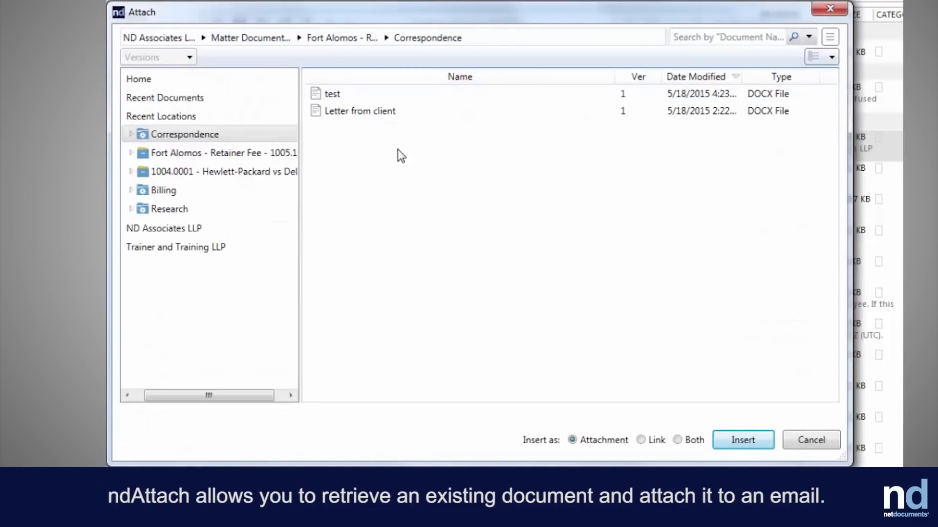
pyautogui.click(208, 101)
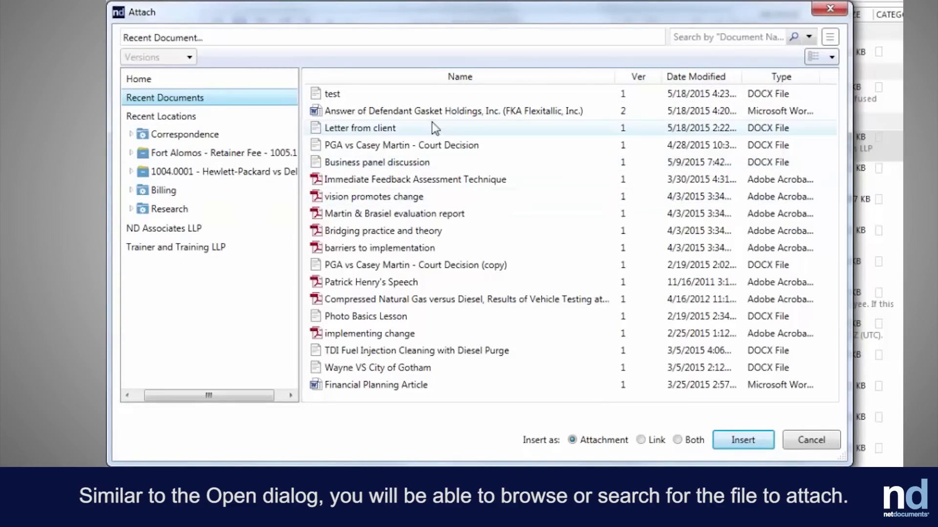
pyautogui.click(454, 110)
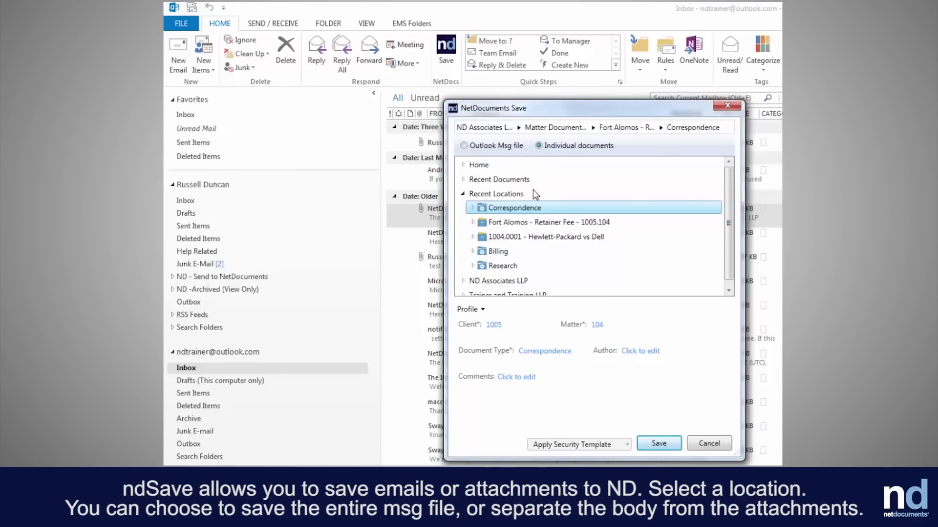
# Step: Pick Fort Alomos - Retainer Fee - 1005.104 from Recent Locations as the email's save destination
pyautogui.click(533, 224)
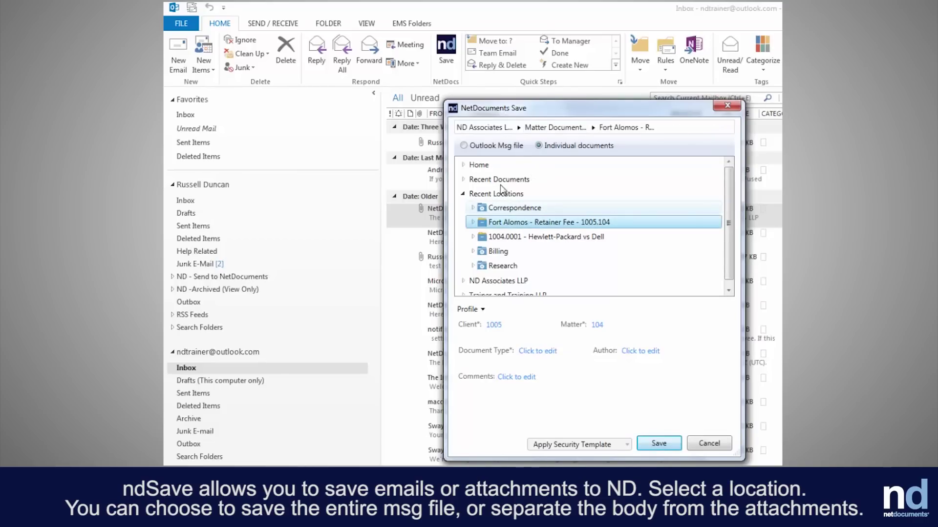
pyautogui.click(464, 146)
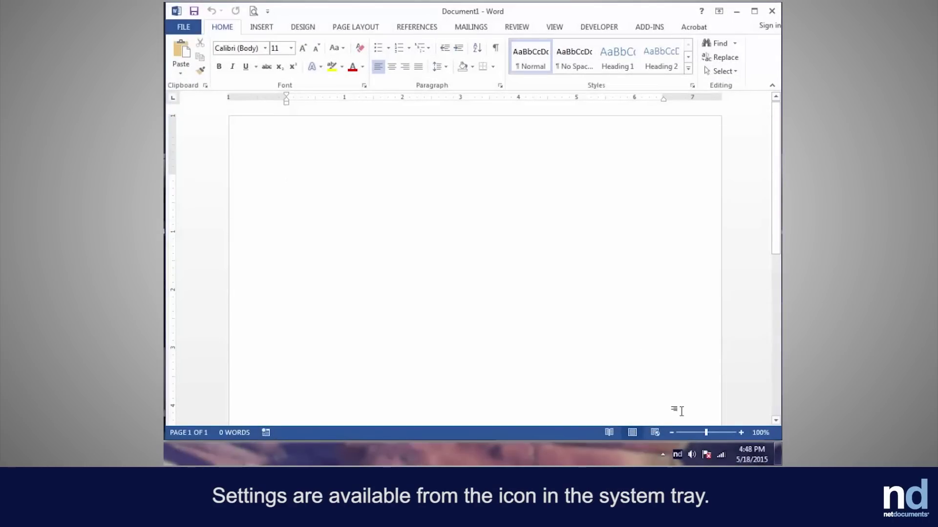
# Step: Open ndOffice Settings from the tray icon and drag the window into full view
pyautogui.rightClick(676, 455)
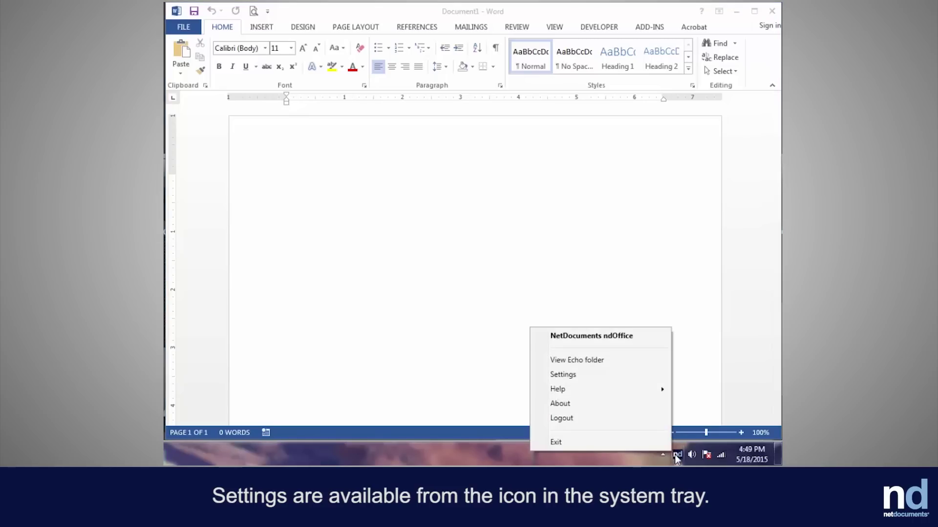
pyautogui.click(595, 377)
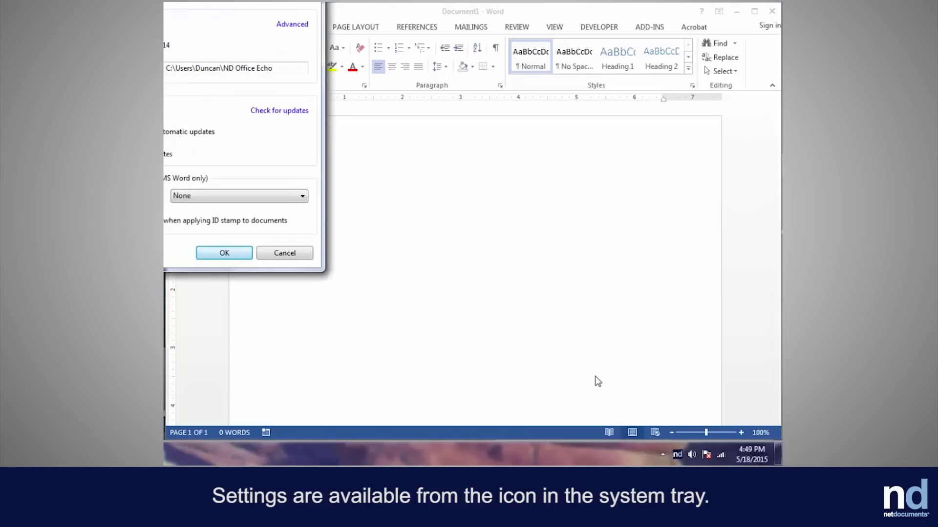
pyautogui.moveTo(252, 4); pyautogui.dragTo(439, 87)
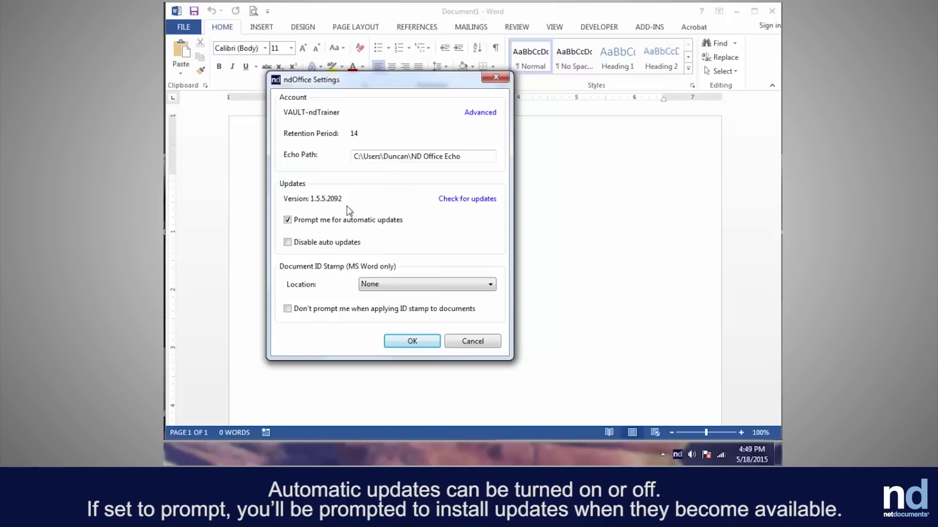
pyautogui.click(288, 243)
pyautogui.click(289, 243)
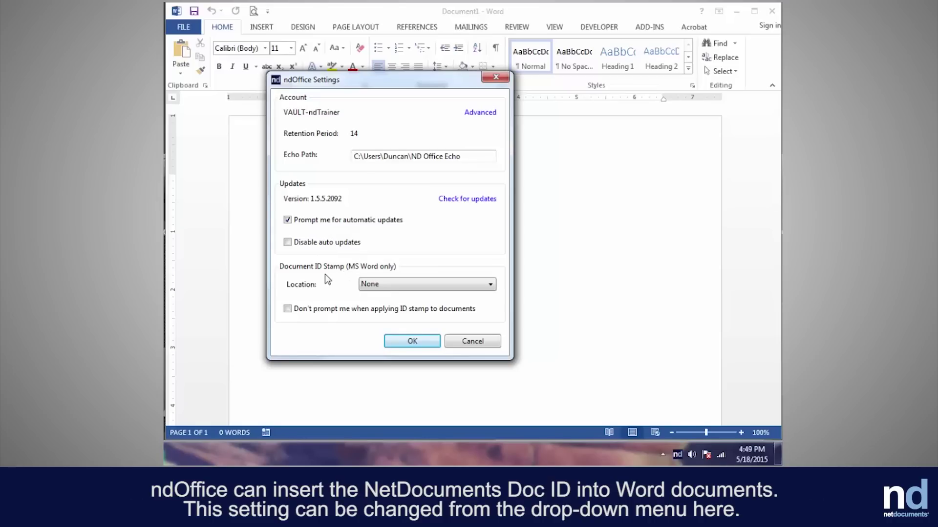
pyautogui.click(419, 288)
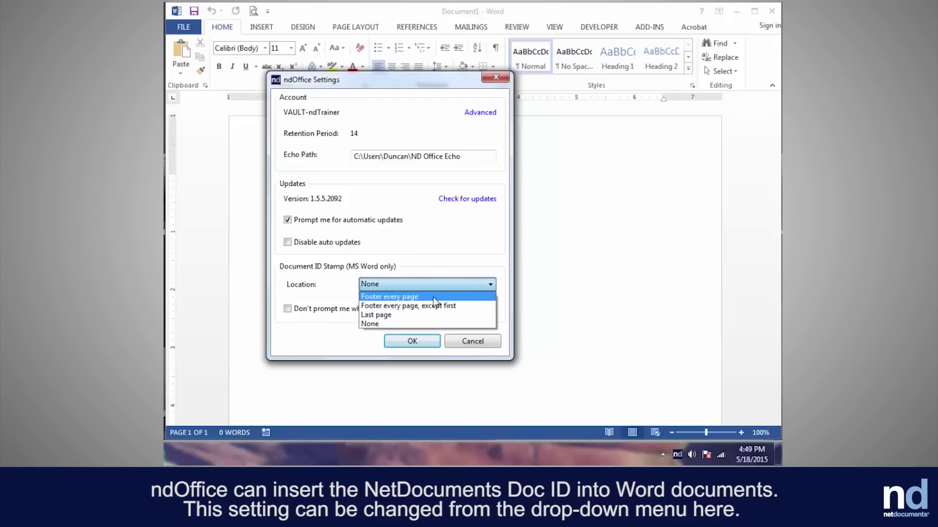
pyautogui.click(436, 286)
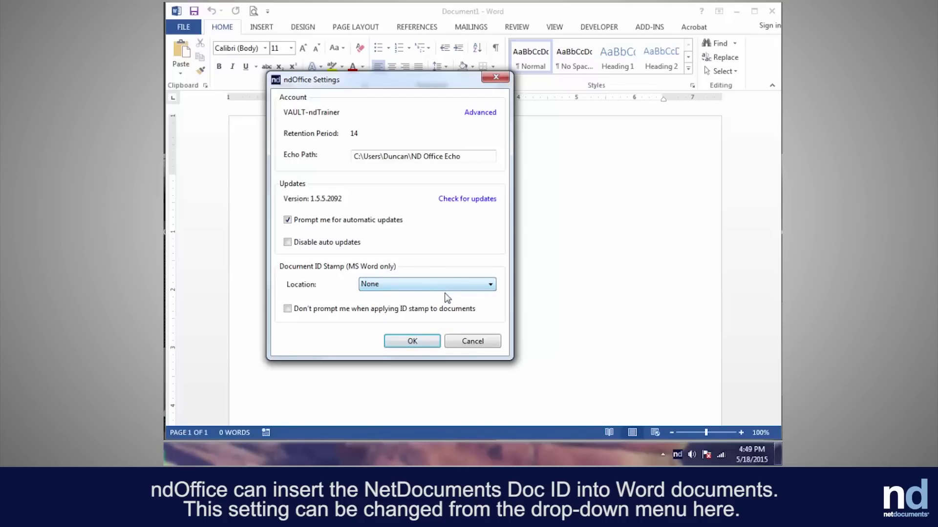